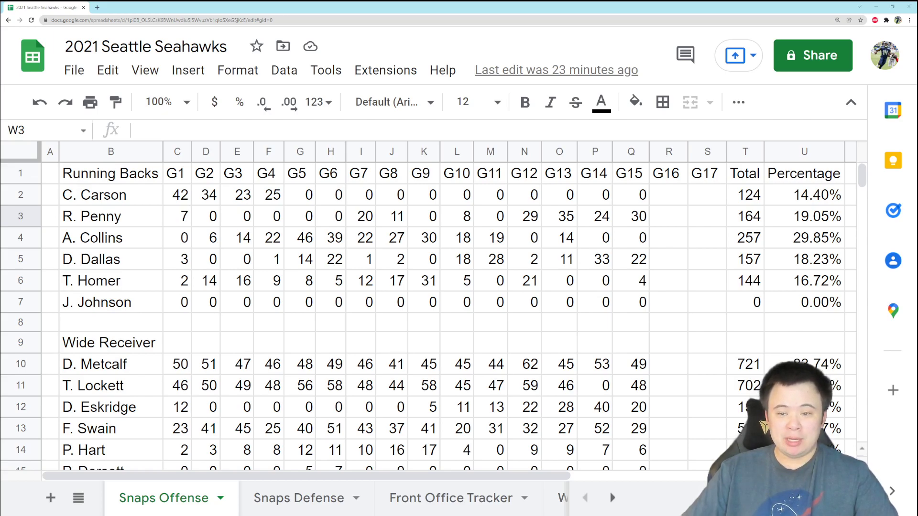
- Review the running backs' G15 snap counts on the Snaps Offense sheet, going through the individual player rows
left_click(636, 218)
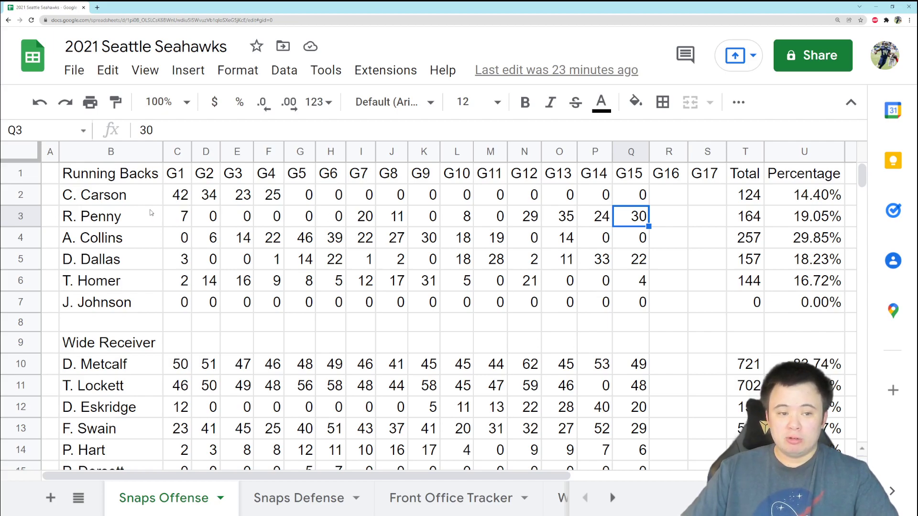
left_click(636, 265)
left_click(630, 284)
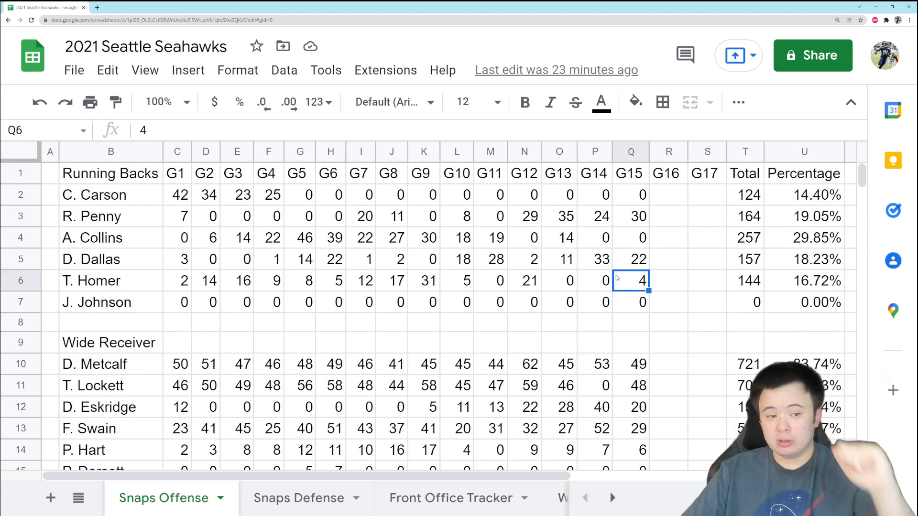
left_click(110, 216)
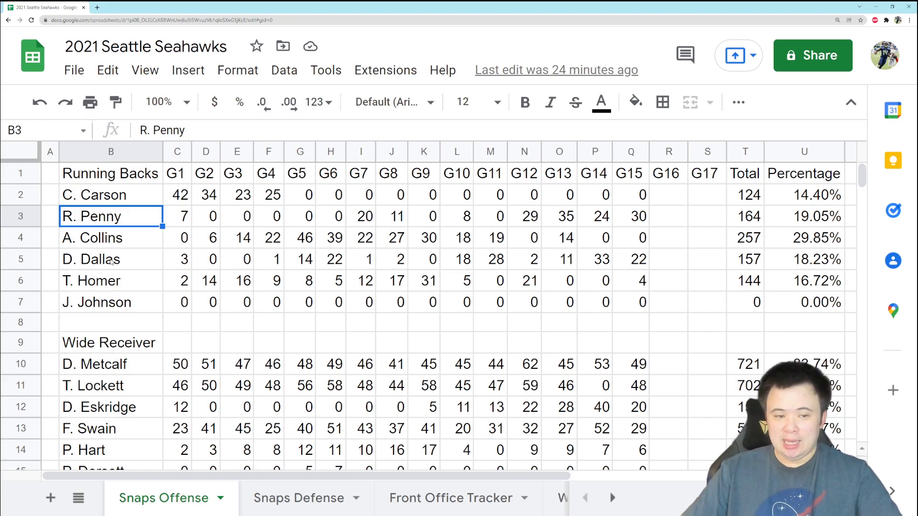
key("Down")
key("Down")
key("ctrl+Right")
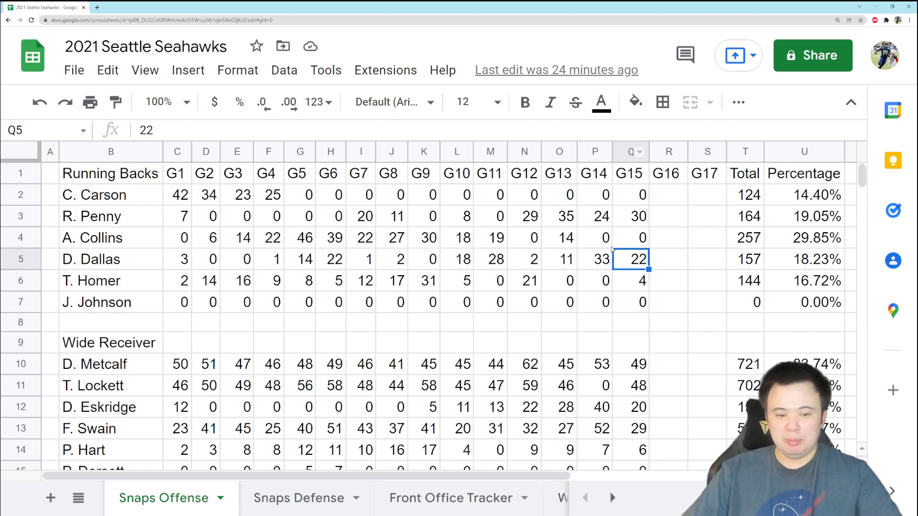
- Examine each wide receiver's G15 snap count in rows 10 to 15, checking row 11's G14 count as well
scroll(611, 250, "down", 1)
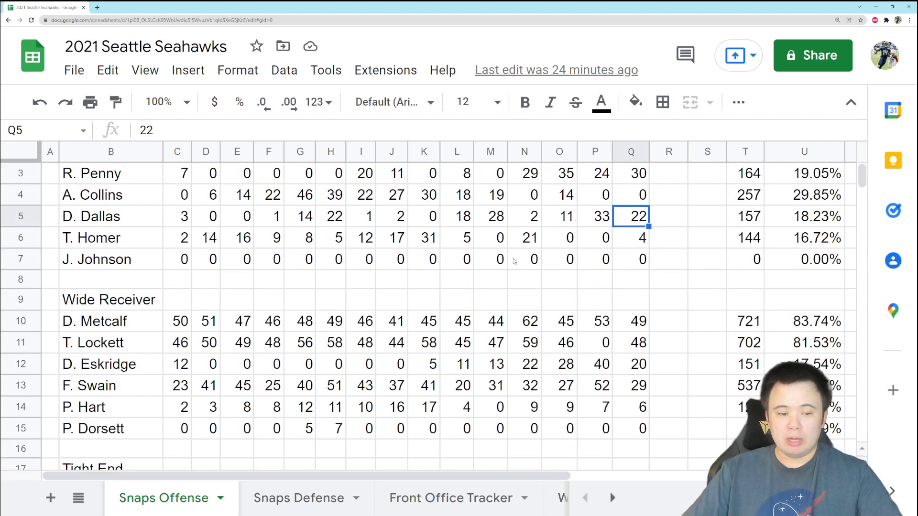
left_click(646, 328)
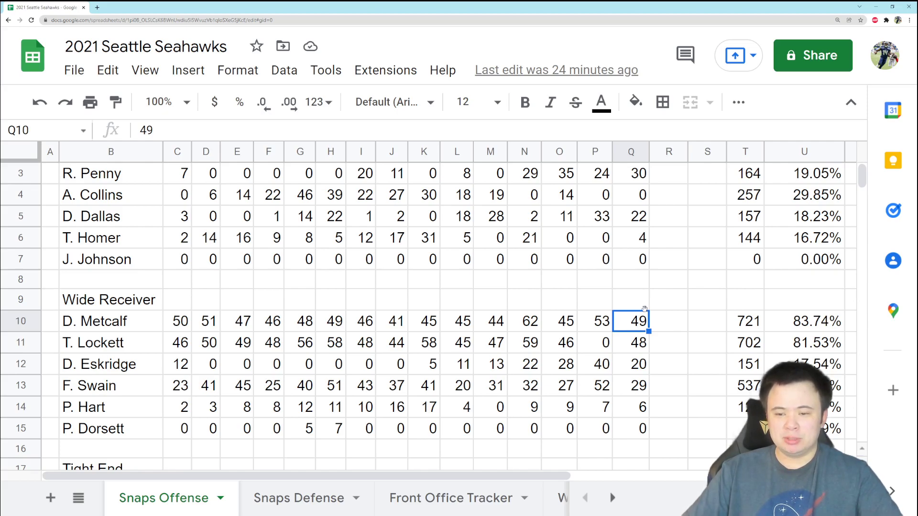
left_click(634, 350)
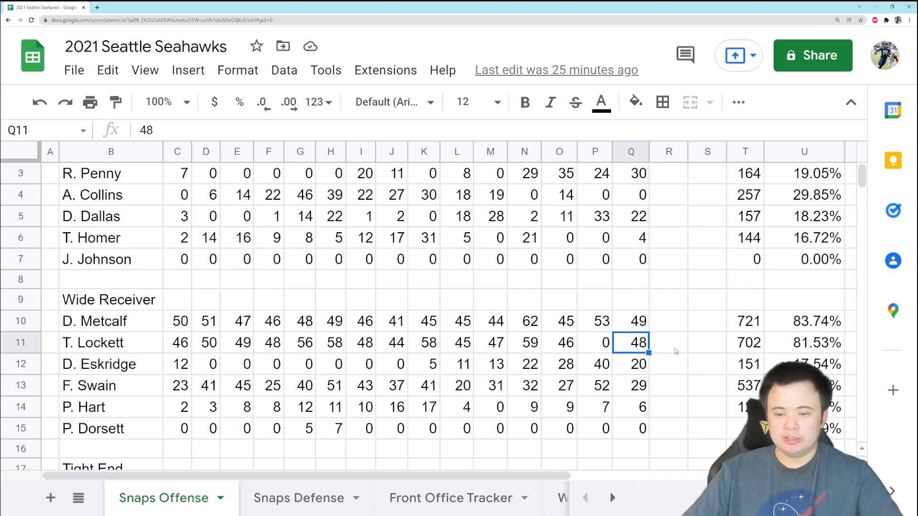
left_click(601, 347)
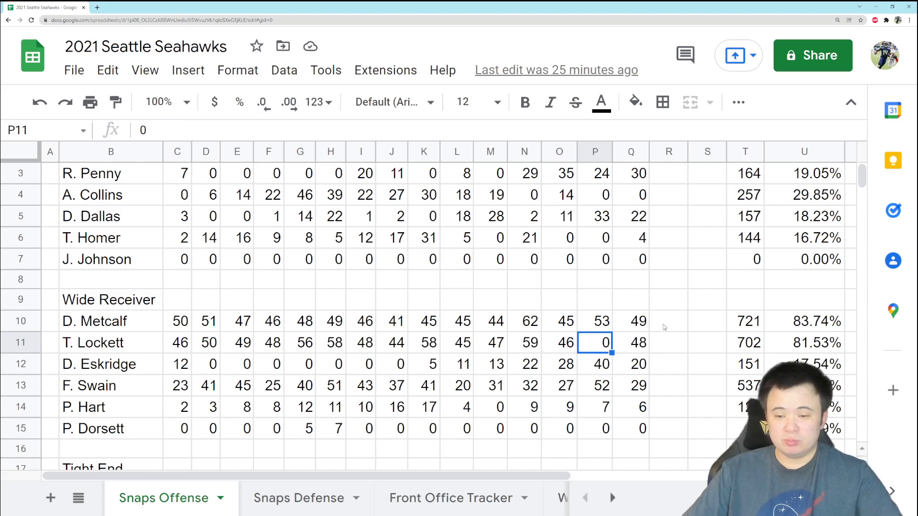
left_click(142, 370)
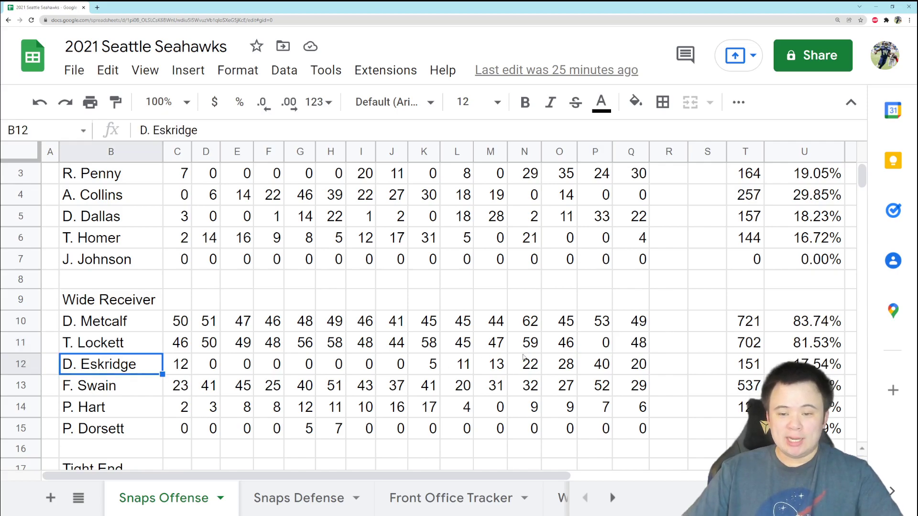
left_click(629, 365)
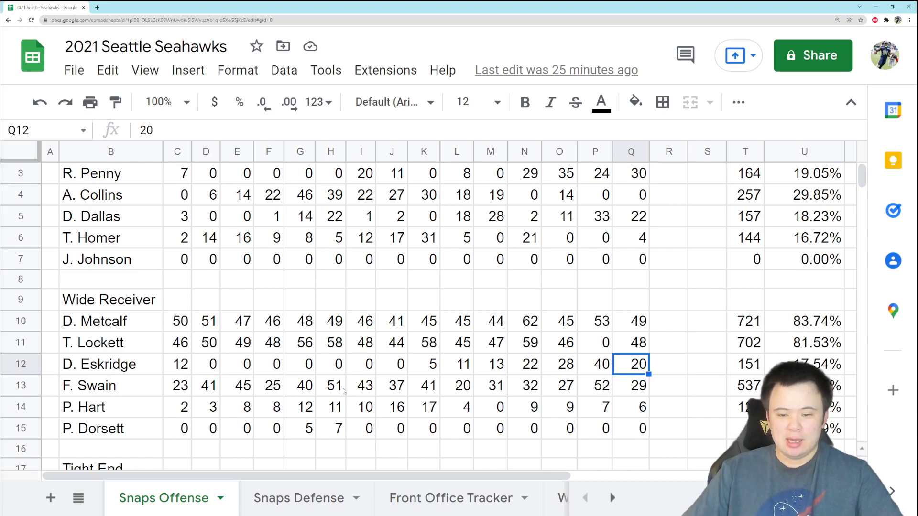
left_click(628, 389)
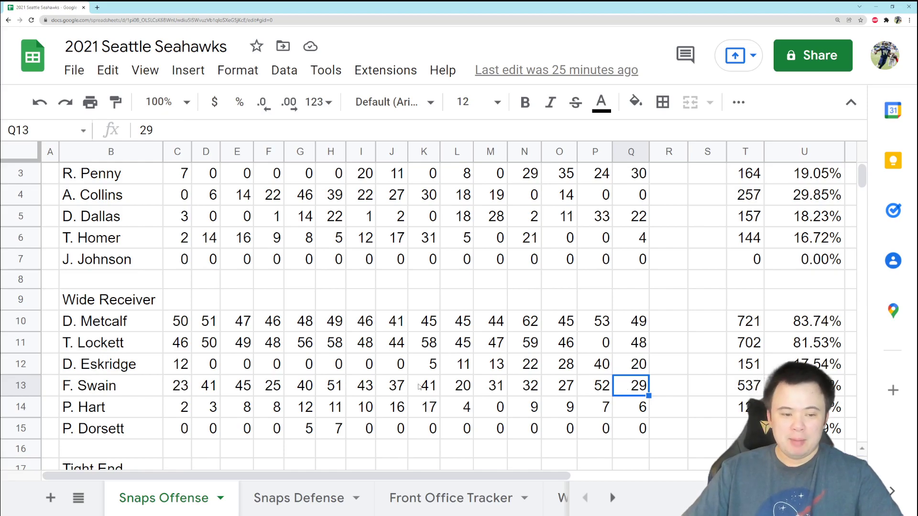
left_click(638, 416)
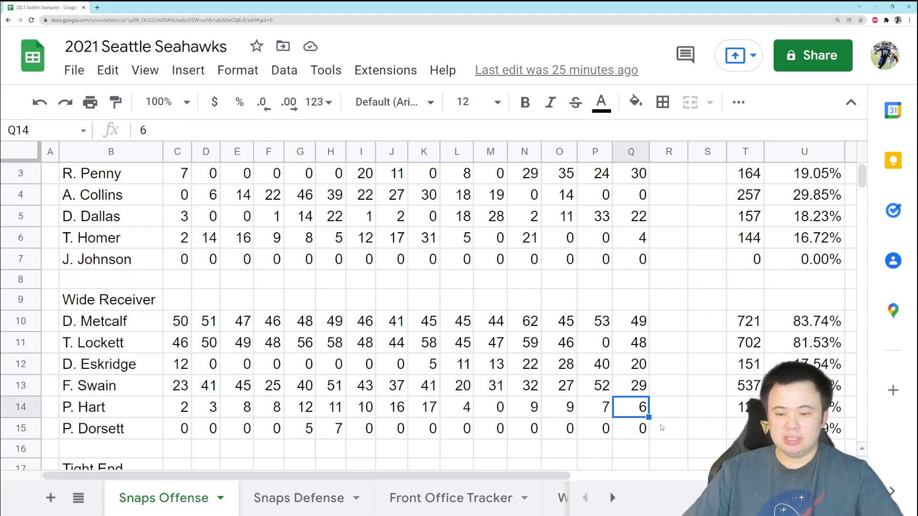
left_click(633, 433)
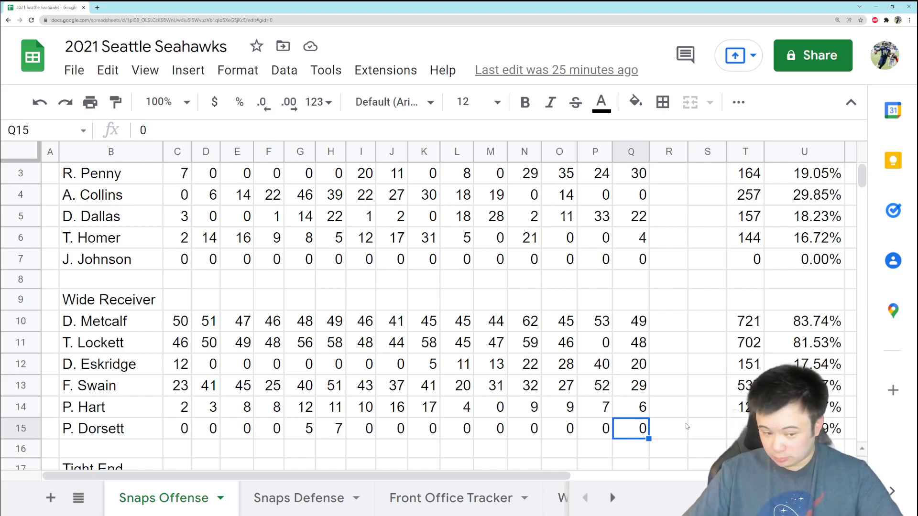
- Go through the tight ends' G15 snap counts in rows 18 to 21 of the offense sheet
scroll(687, 427, "down", 2)
scroll(687, 427, "down", 1)
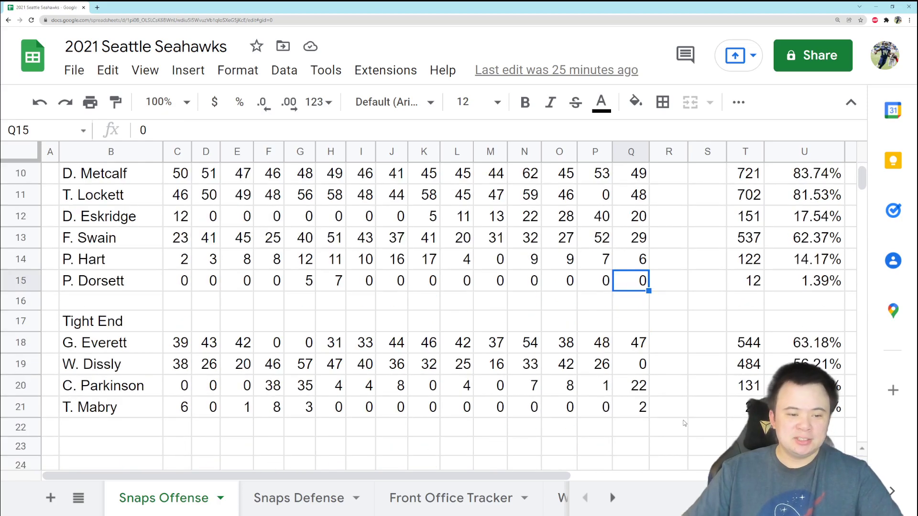
left_click(630, 343)
left_click(627, 372)
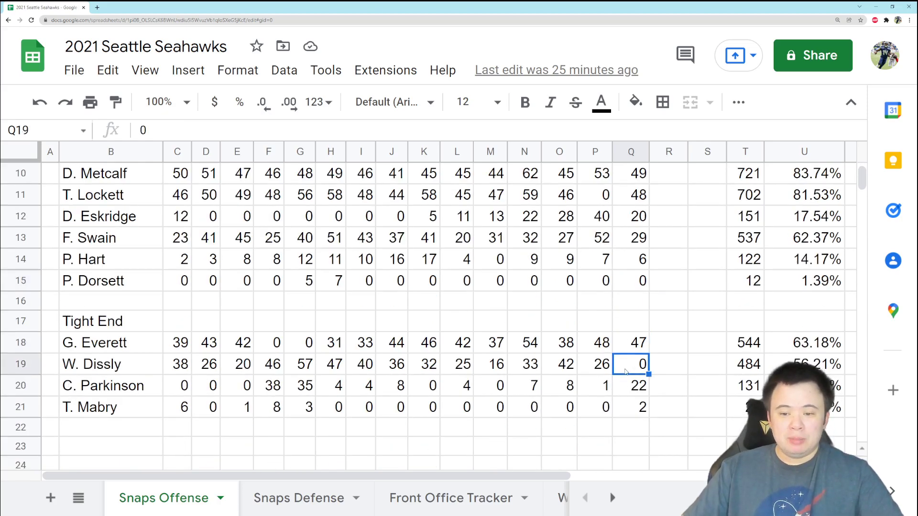
left_click(142, 343)
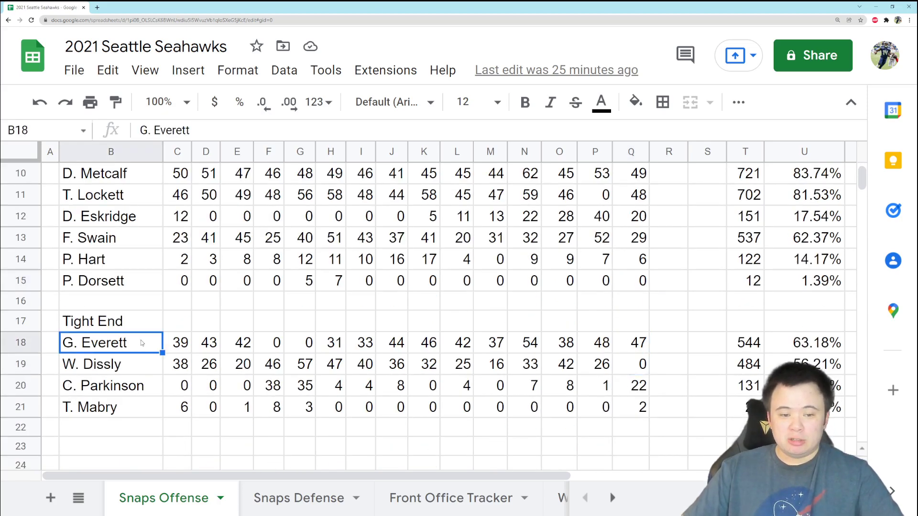
left_click(645, 344)
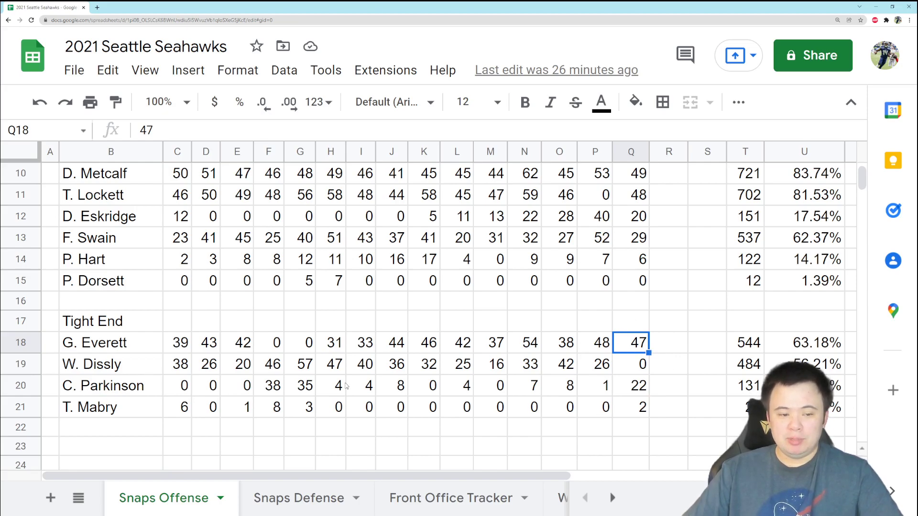
left_click(629, 392)
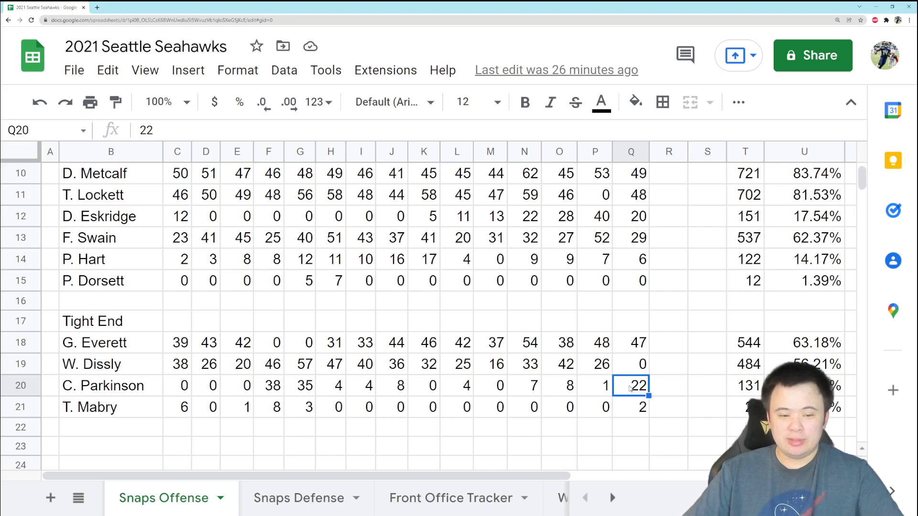
left_click(633, 410)
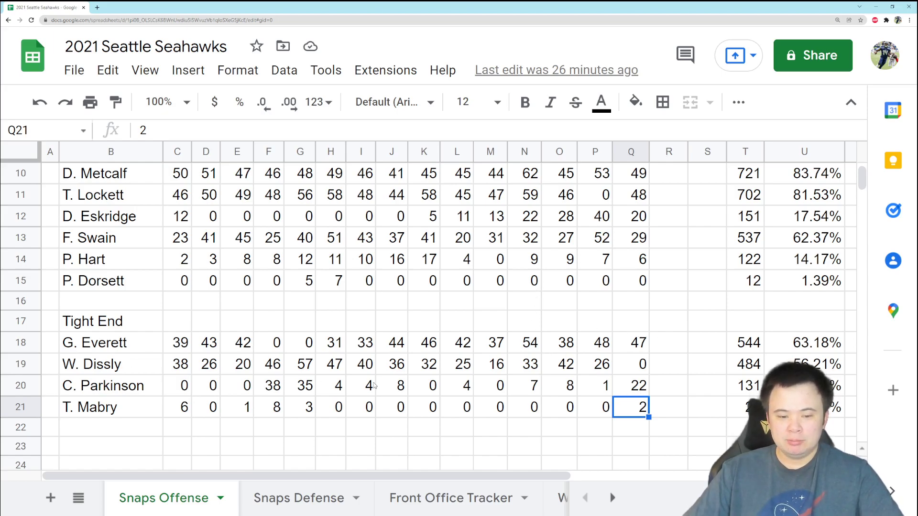
- Open the Snaps Defense sheet and examine each defensive end's G15 snap count in rows 2 to 6
left_click(297, 499)
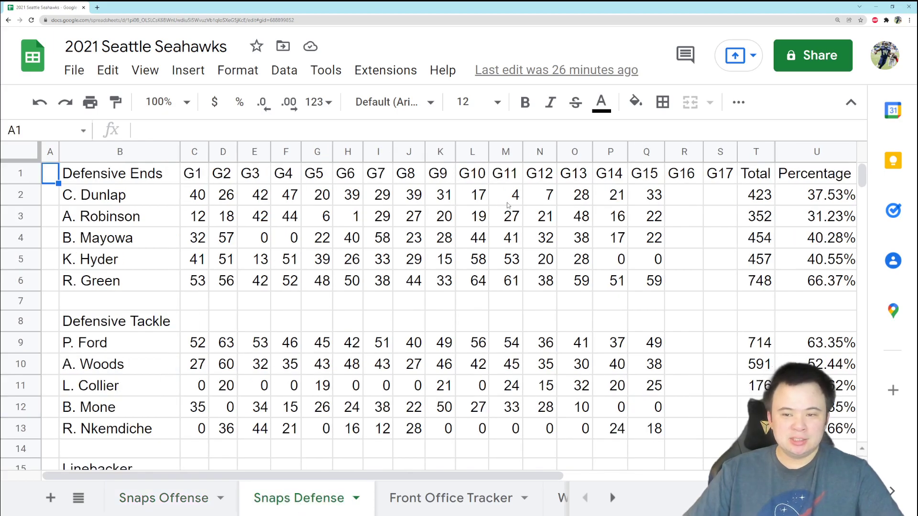
left_click(171, 201)
left_click(643, 203)
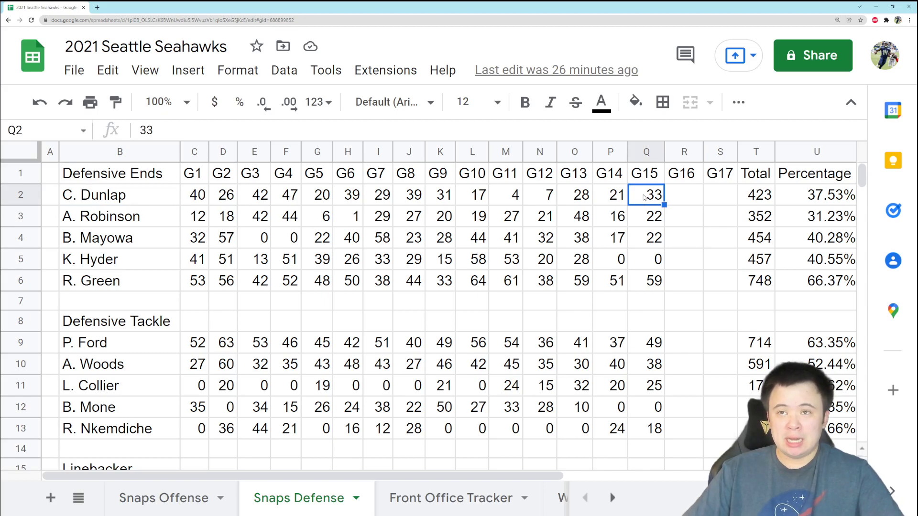
scroll(644, 198, "down", 1)
scroll(644, 197, "up", 1)
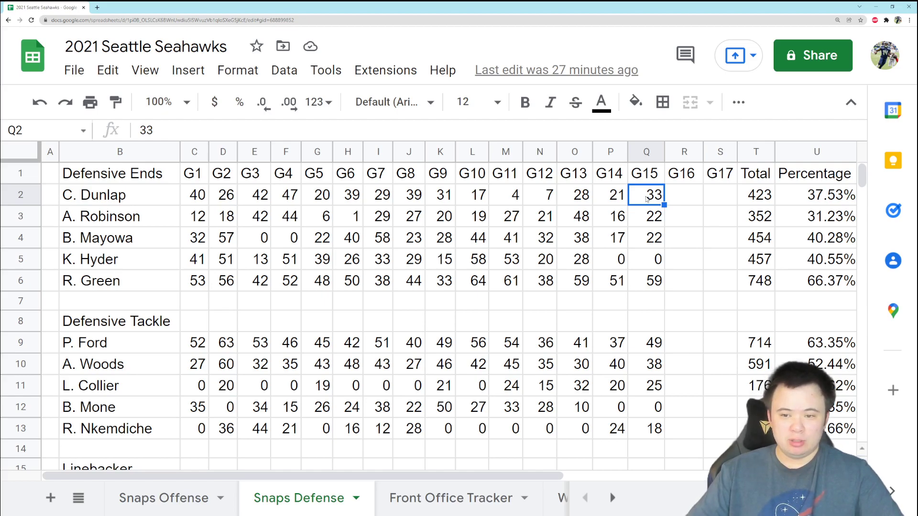
left_click(650, 219)
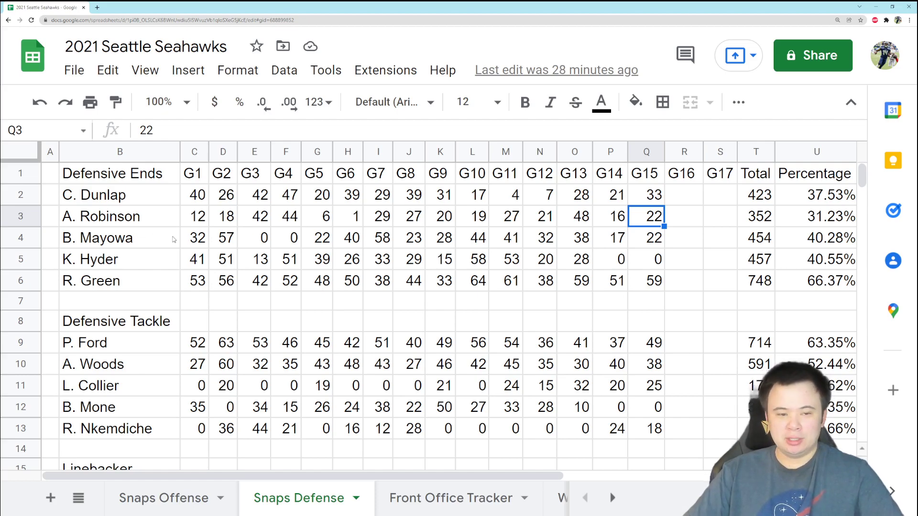
left_click(662, 242)
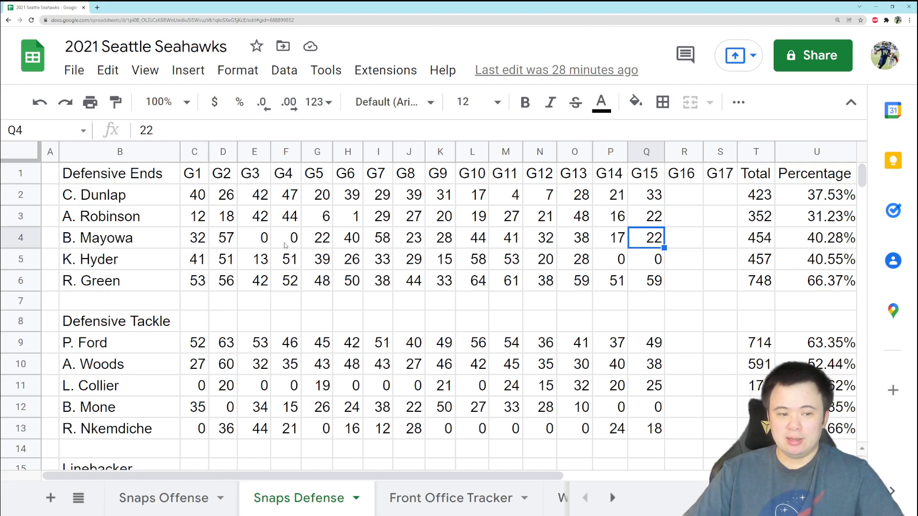
left_click(144, 262)
left_click(623, 263)
left_click(644, 265)
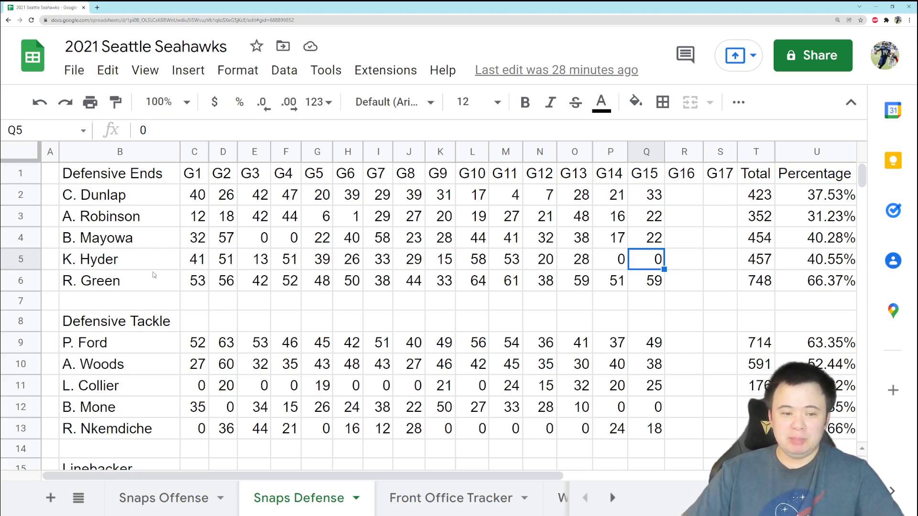
left_click(669, 284)
left_click(658, 283)
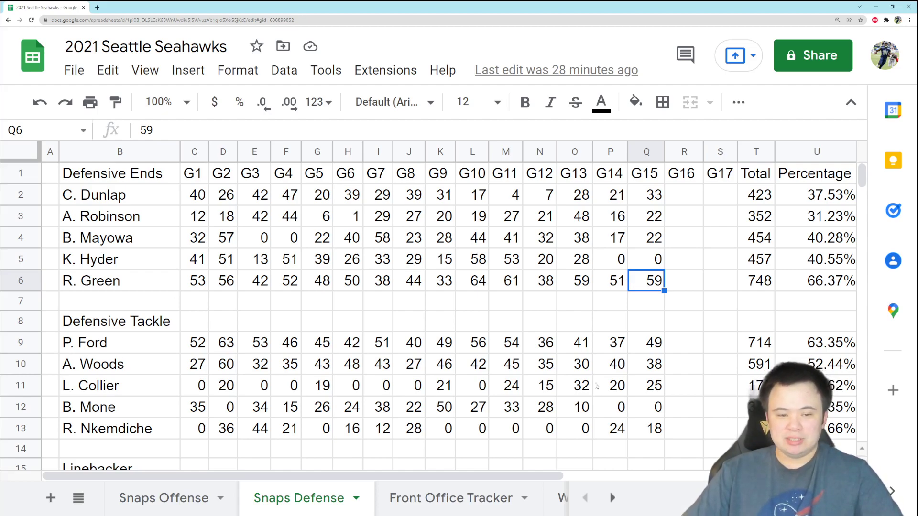
- Check the defensive tackles' G15 snap counts one player at a time in rows 9 to 13
left_click(644, 343)
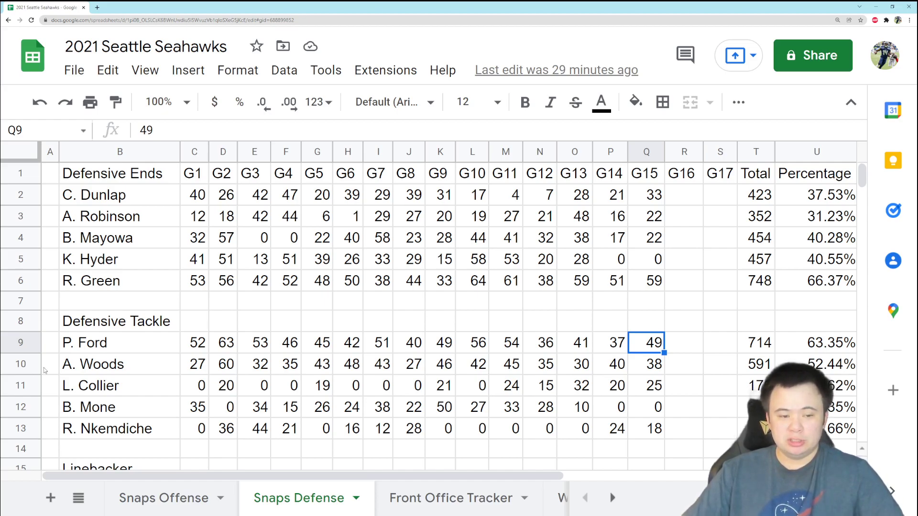
left_click(658, 372)
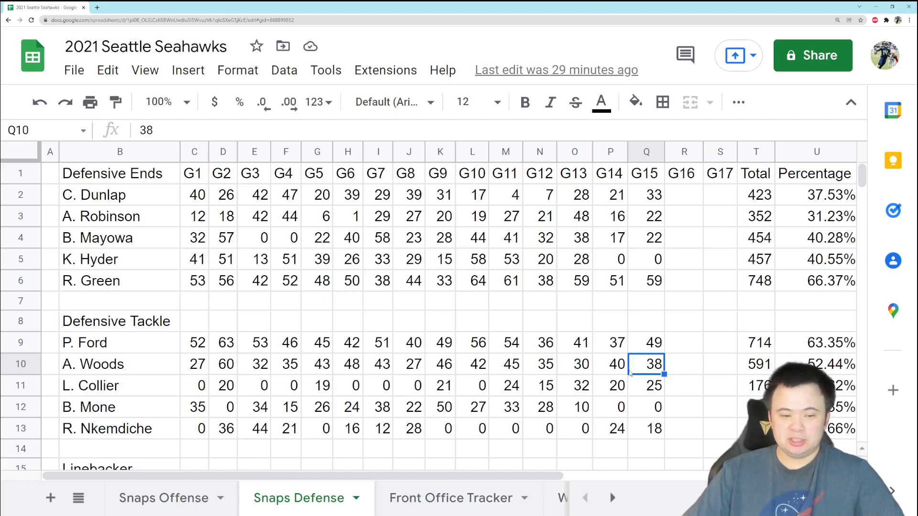
left_click(105, 386)
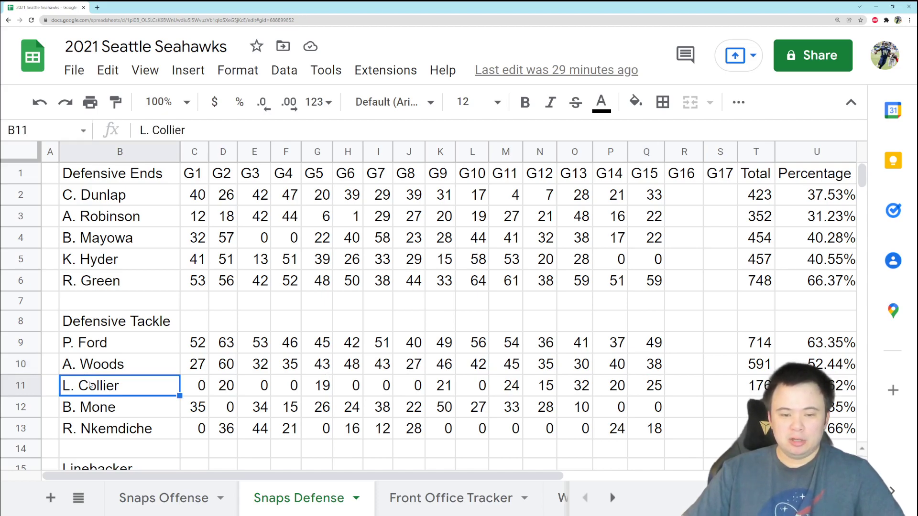
left_click(659, 396)
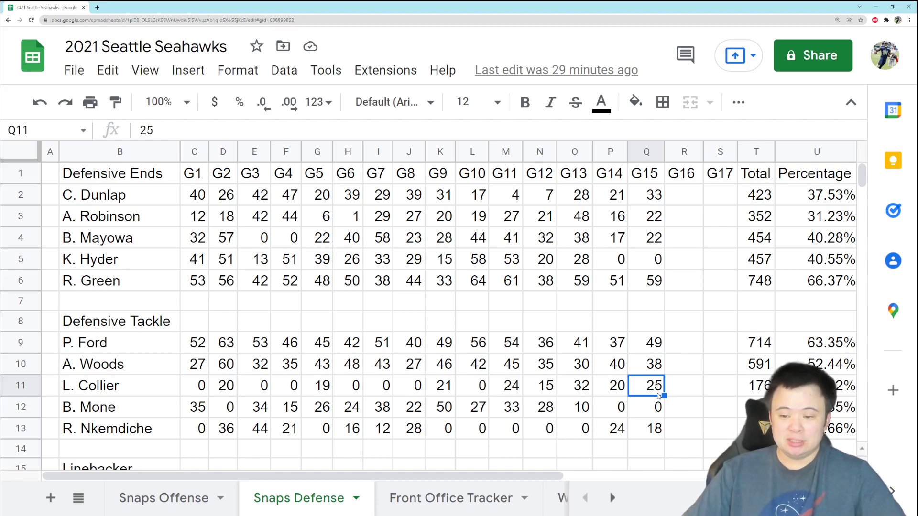
key("Return")
left_click(658, 407)
key("Return")
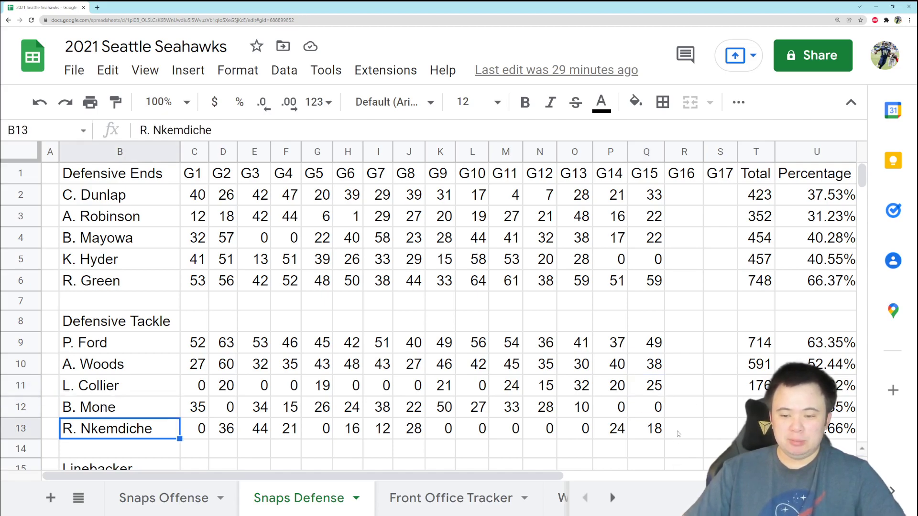
left_click(661, 431)
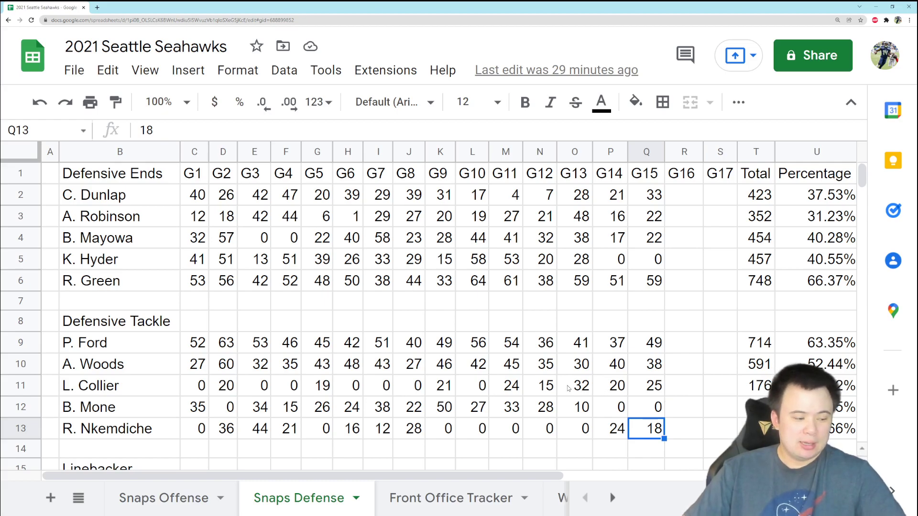
- Review the linebackers' G15 snap counts in rows 17 to 19, identifying the player listed in row 19
scroll(574, 388, "down", 5)
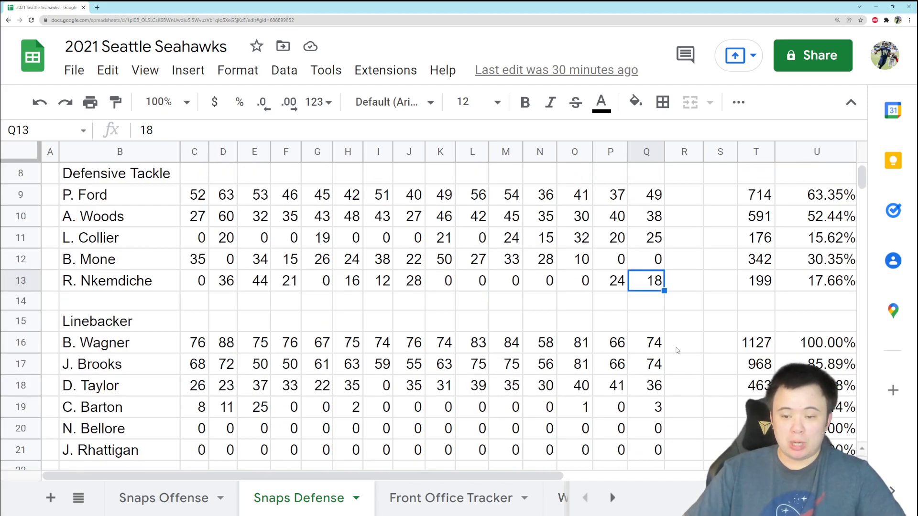
left_click(661, 365)
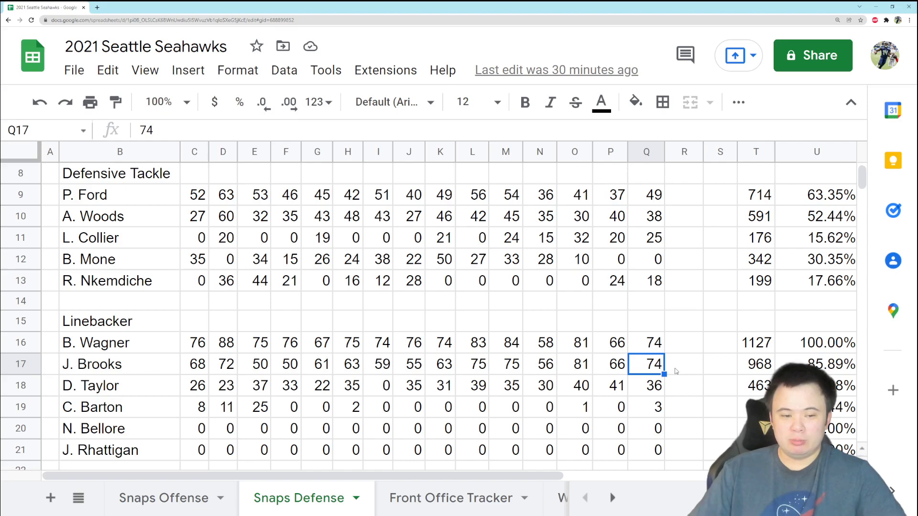
left_click(643, 382)
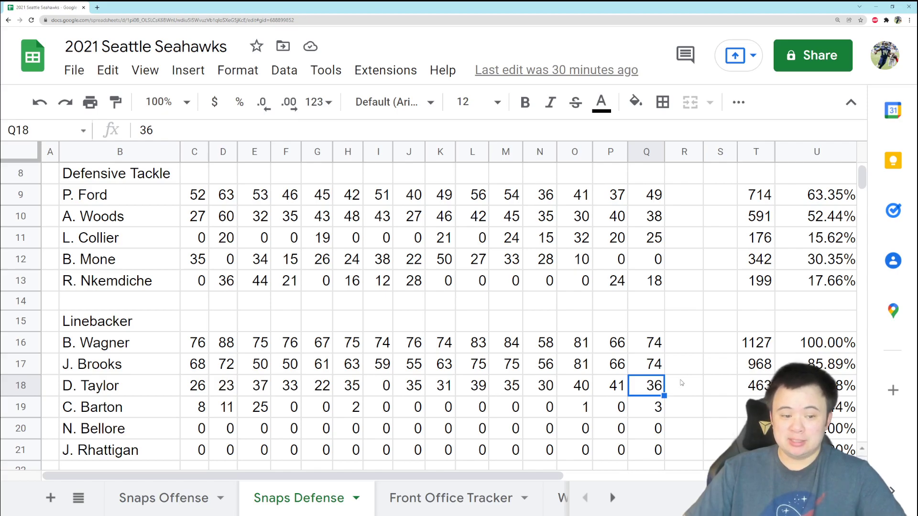
left_click(175, 407)
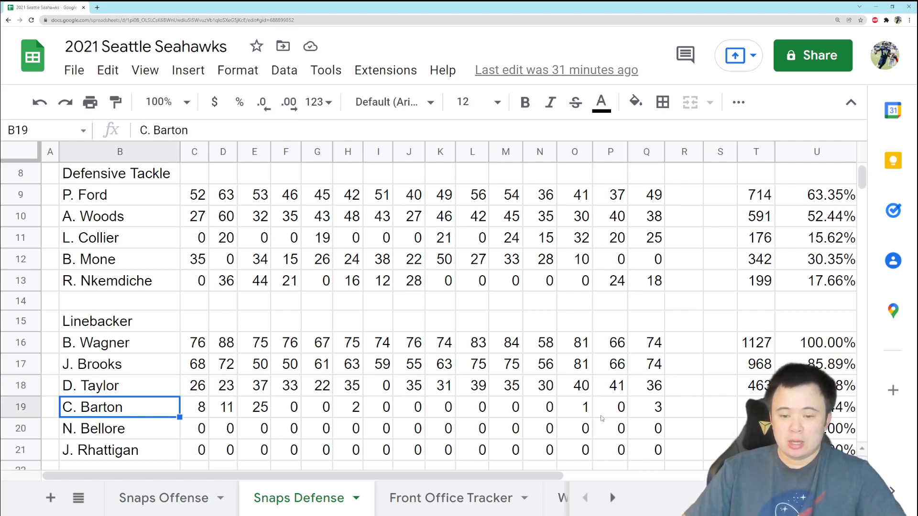
left_click(656, 415)
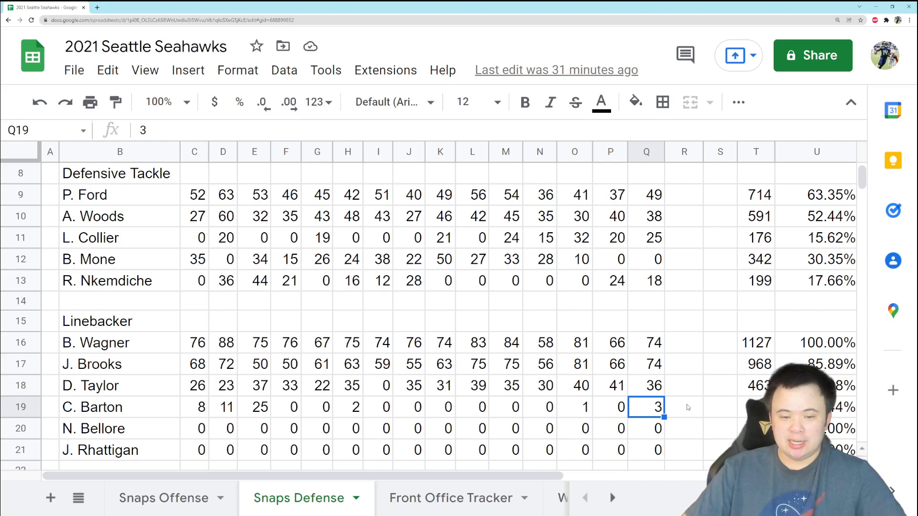
- Examine the cornerback group's G15 snap counts in rows 26, 30, 31 and 33, then return to row 27
scroll(688, 407, "down", 5)
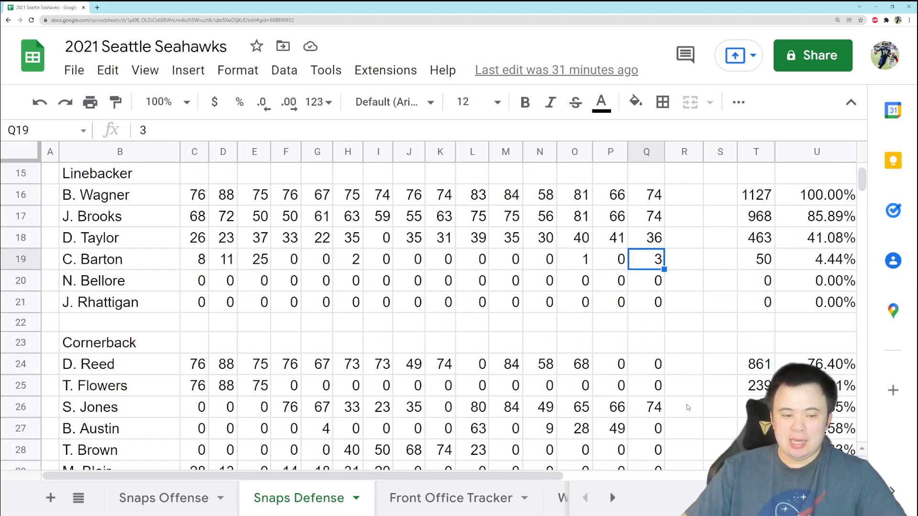
scroll(687, 408, "down", 1)
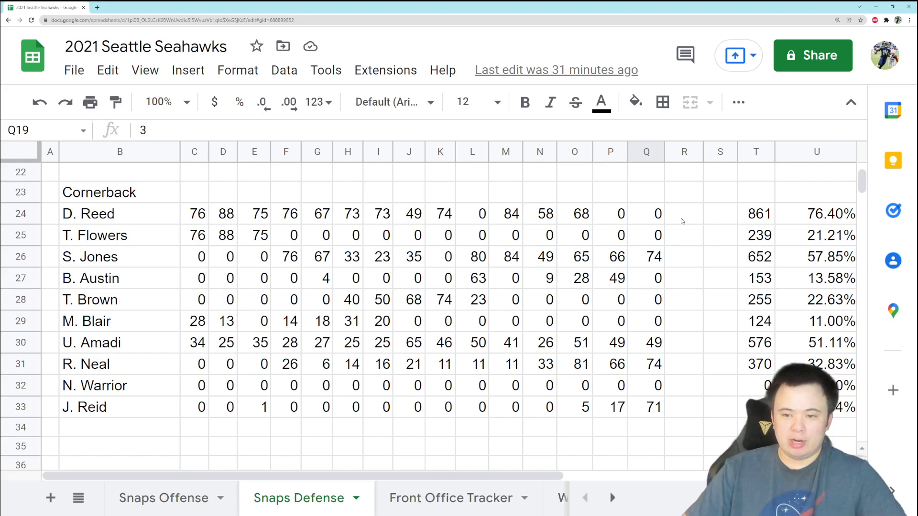
left_click(661, 259)
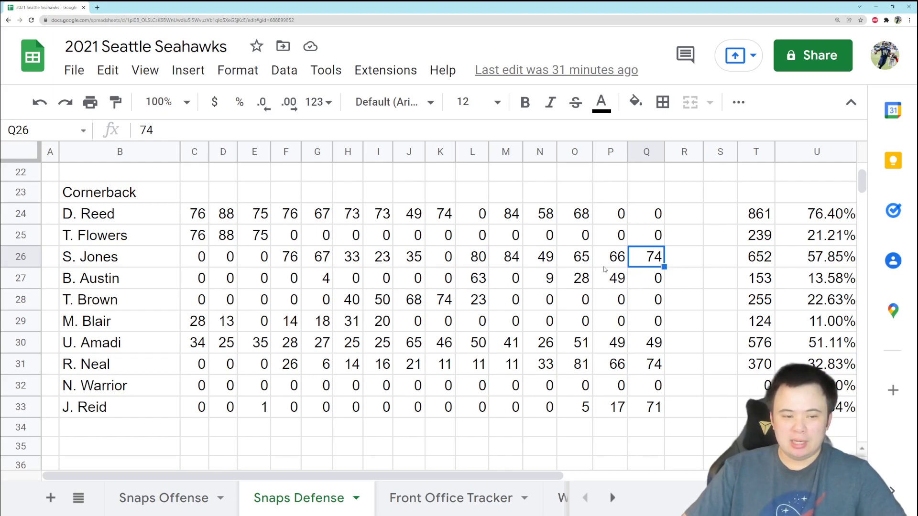
left_click(645, 345)
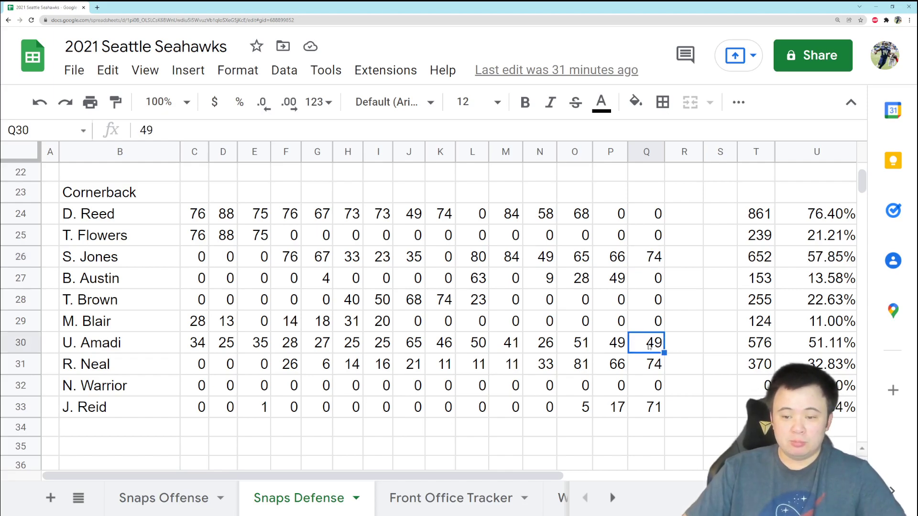
left_click(655, 370)
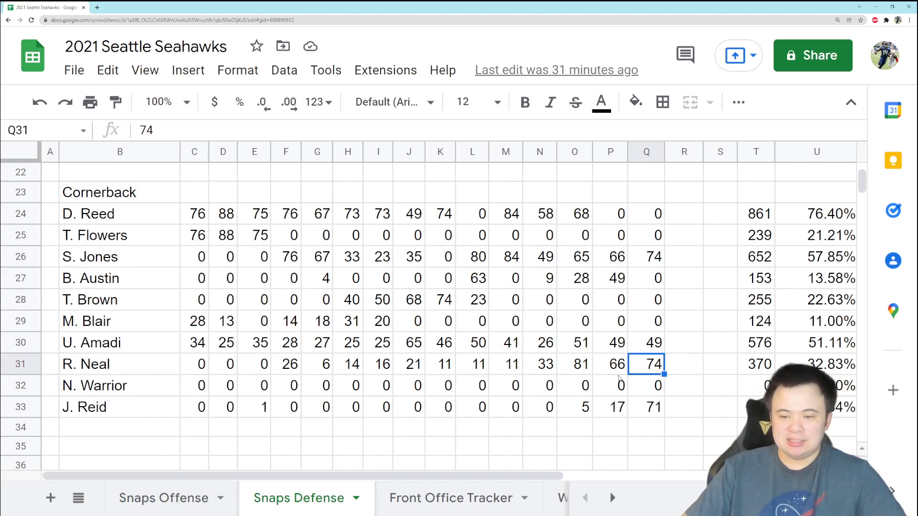
key("Down")
key("Down")
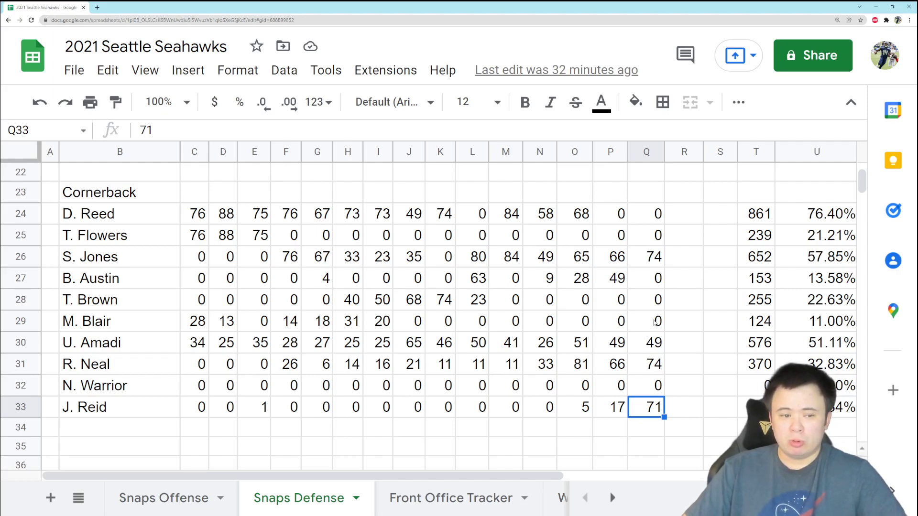
left_click(659, 281)
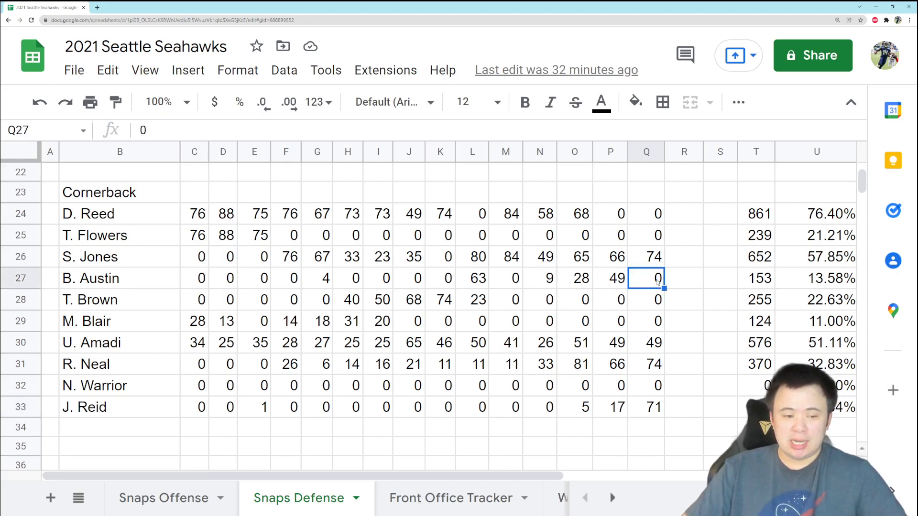